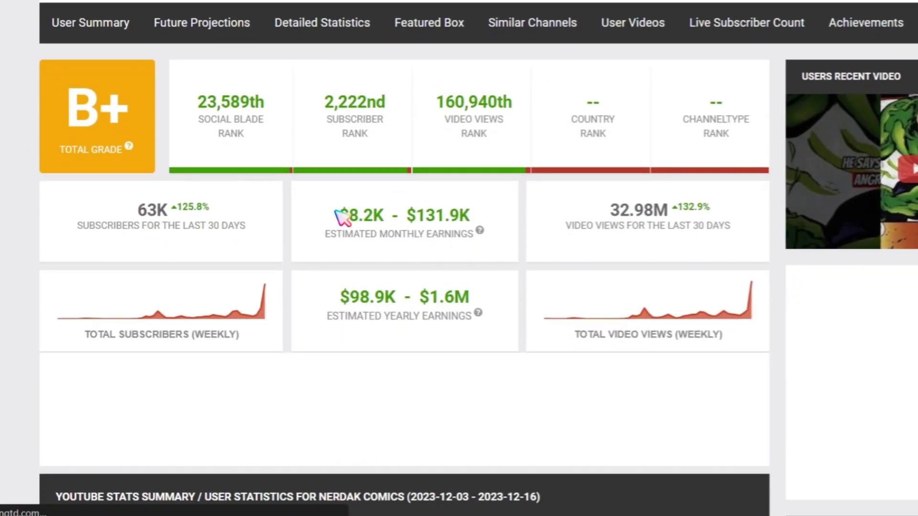
left_click_drag(337, 214, 478, 216)
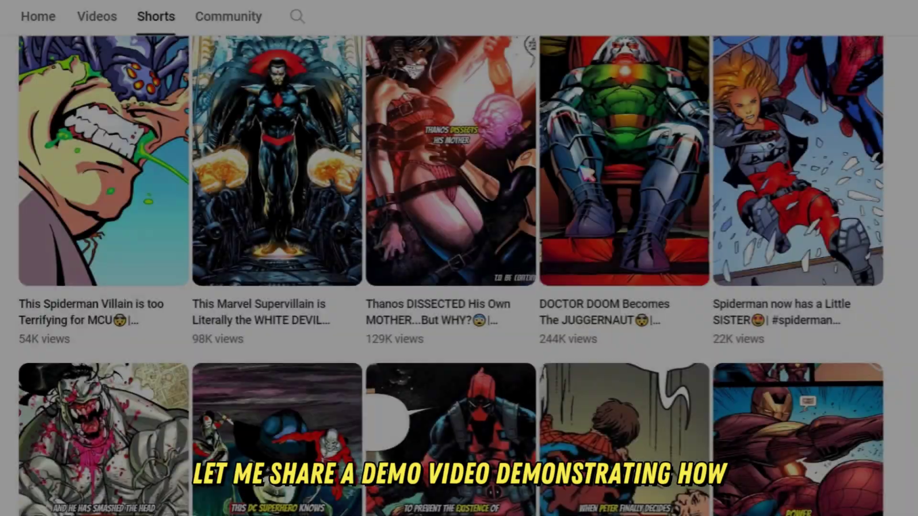
scroll(585, 173, "up", 15)
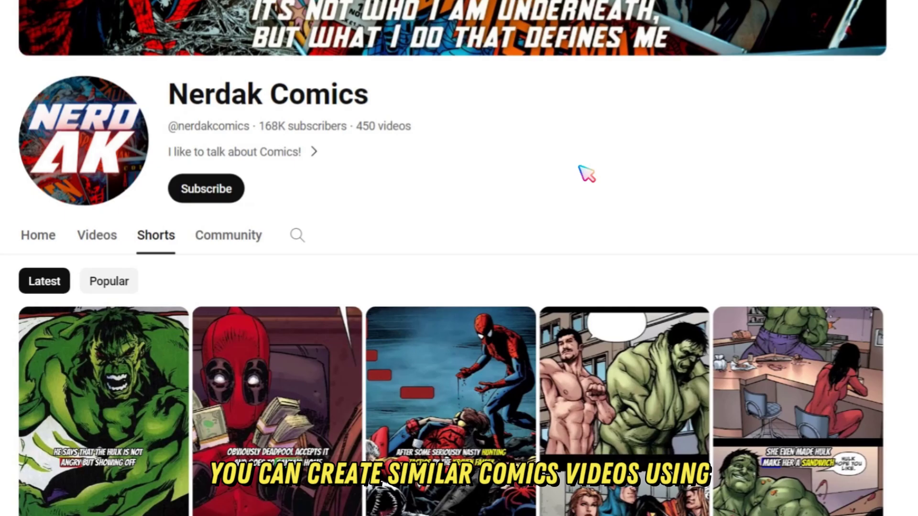
scroll(587, 174, "down", 3)
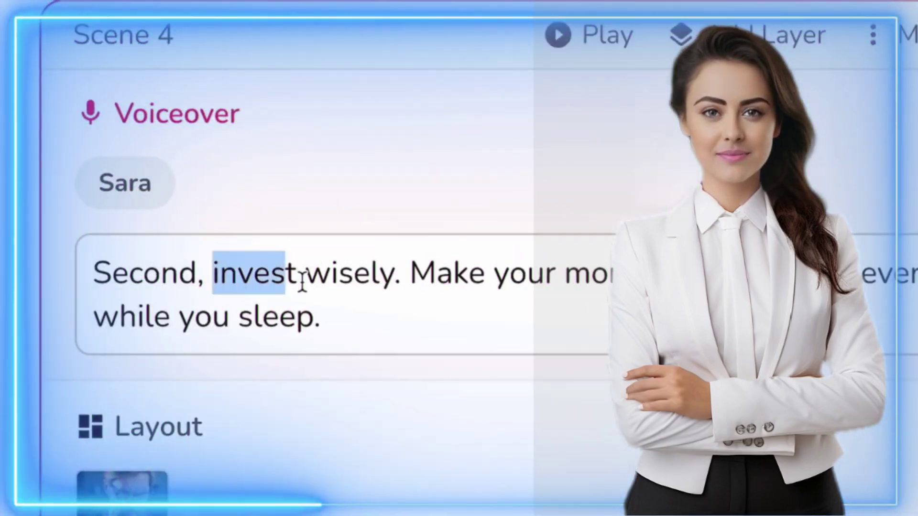
left_click_drag(301, 280, 390, 270)
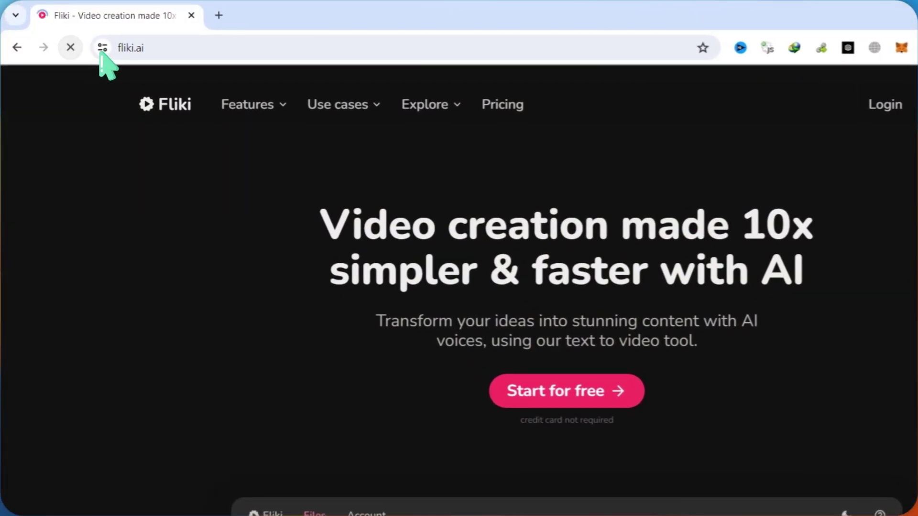
- Go to fliki.ai and sign in with a Google account
left_click(167, 48)
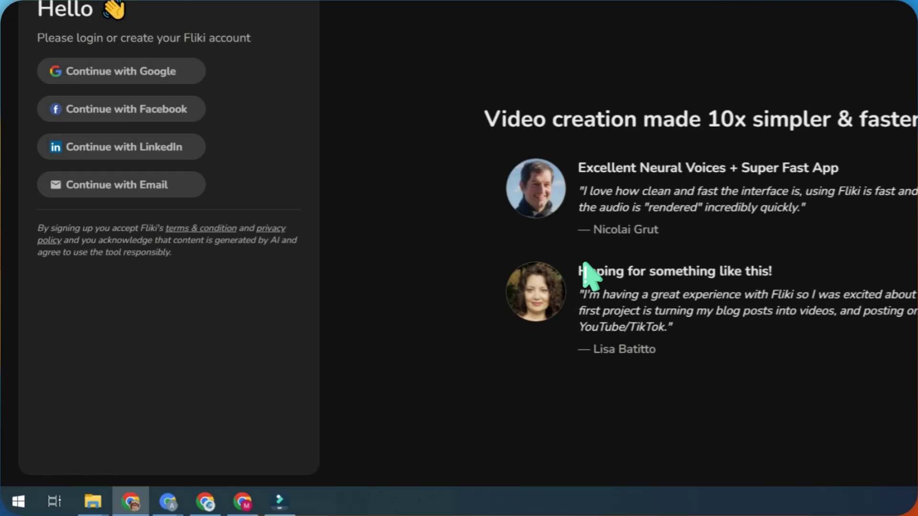
left_click(144, 74)
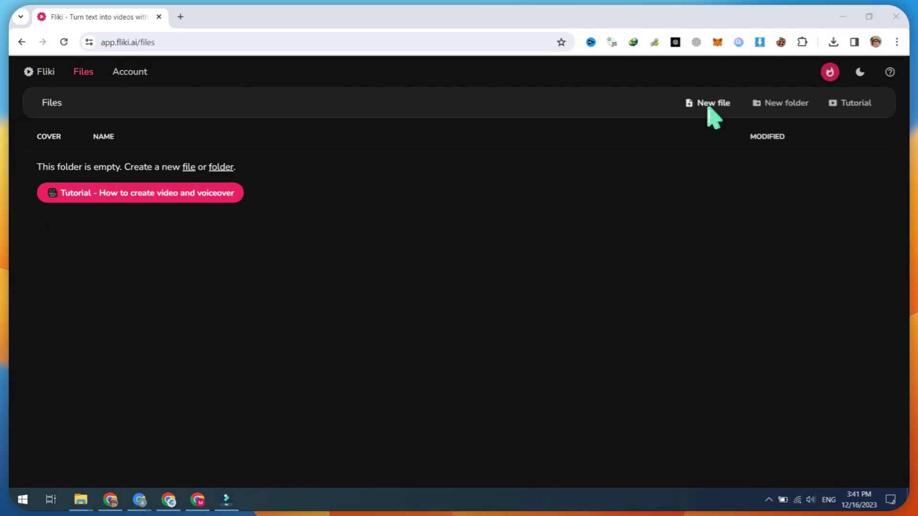
- Start a new English video file named "My First Video"
left_click(690, 116)
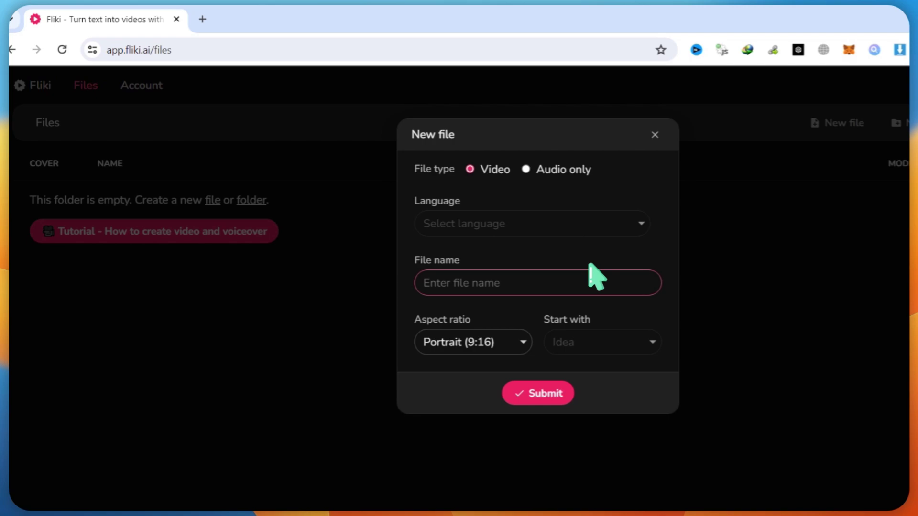
type("My Fi")
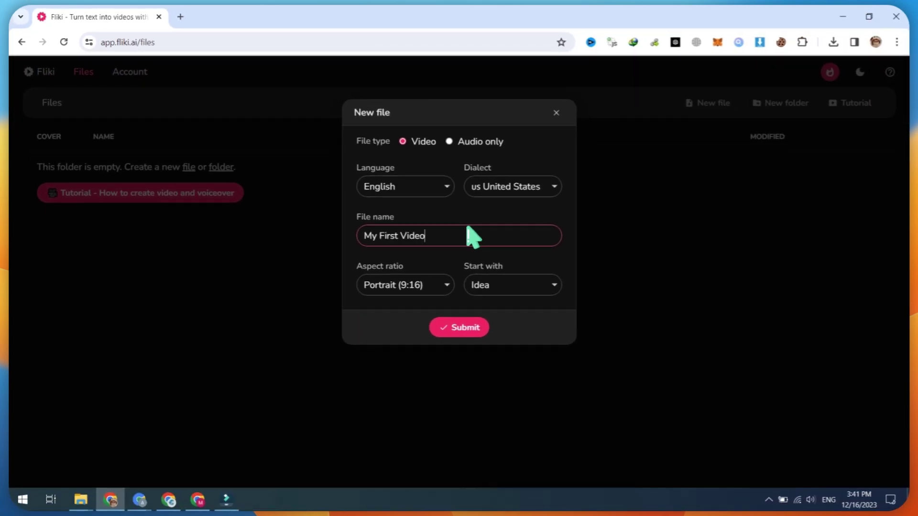
type("rst Video")
left_click(432, 186)
left_click(433, 186)
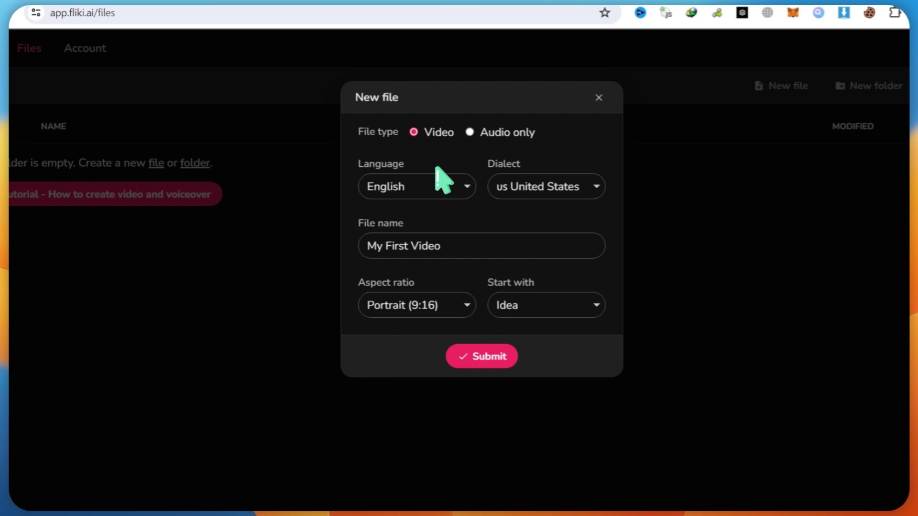
- Create the file in Portrait (9:16) aspect ratio, starting with an empty file
left_click(381, 308)
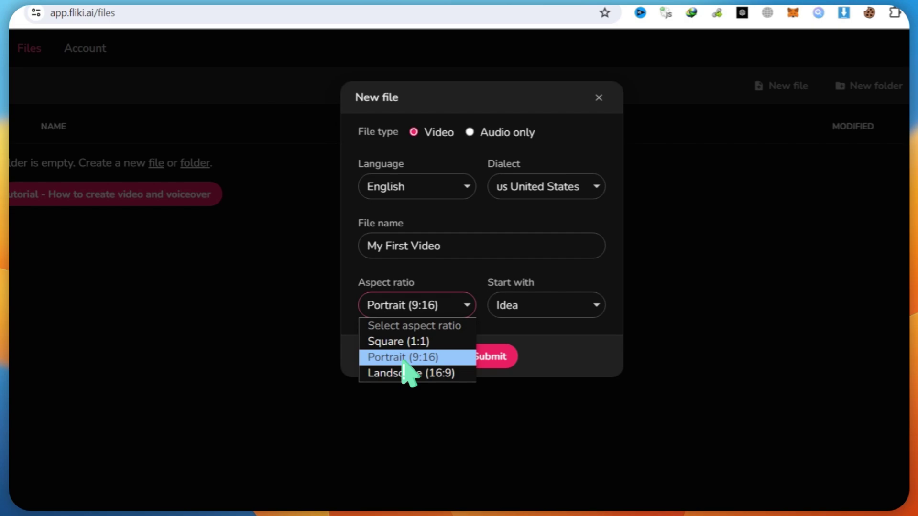
left_click(400, 358)
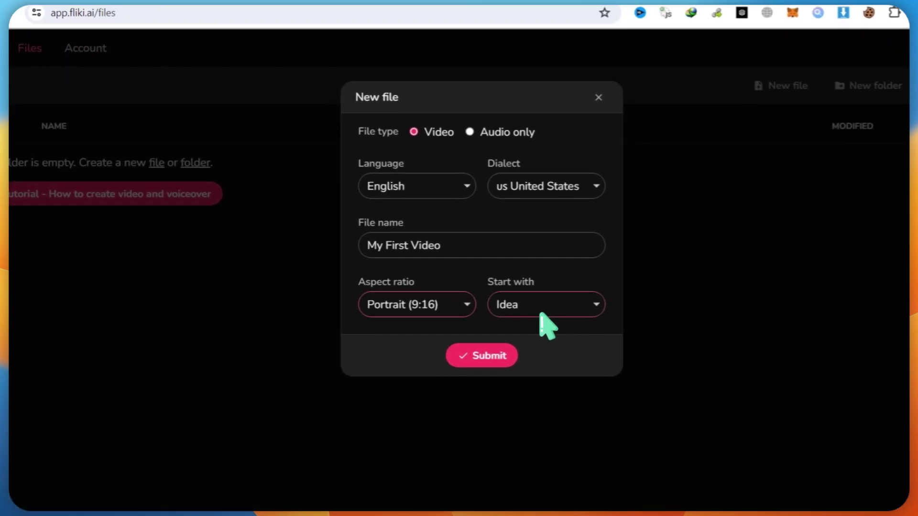
left_click(542, 315)
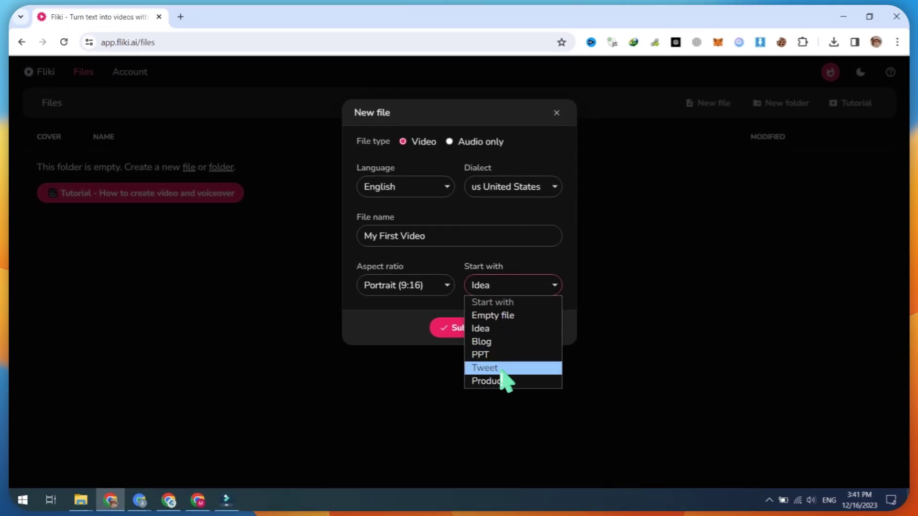
left_click(510, 316)
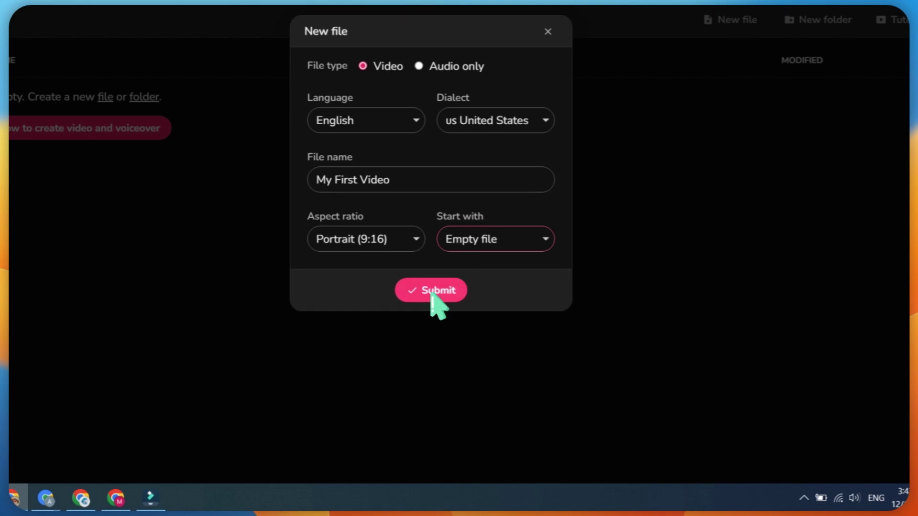
left_click(433, 293)
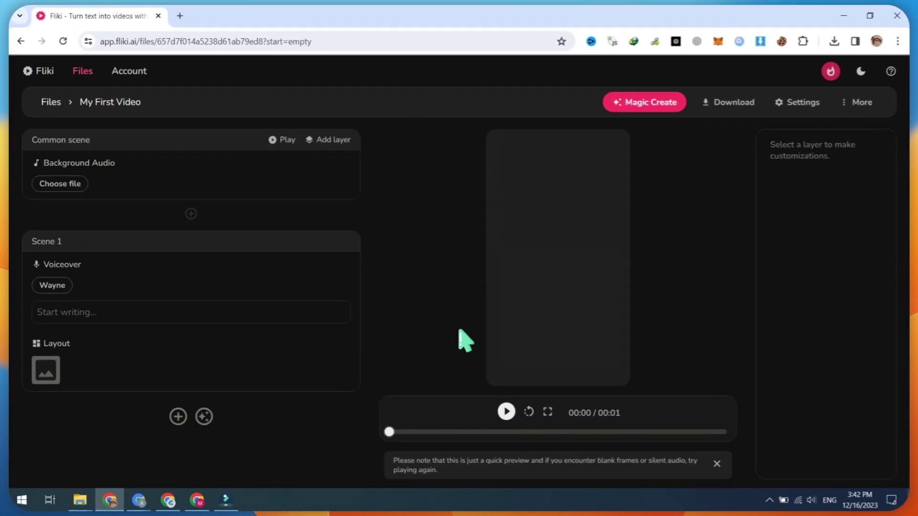
- Save the file settings with a 0.3-second scene gap, Portrait (9:16), and fade and special transition effects enabled
left_click(788, 105)
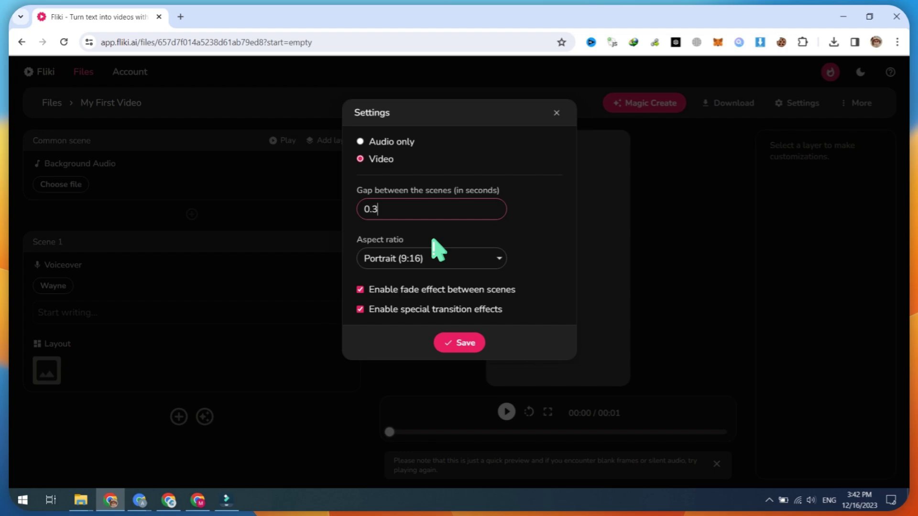
left_click(460, 343)
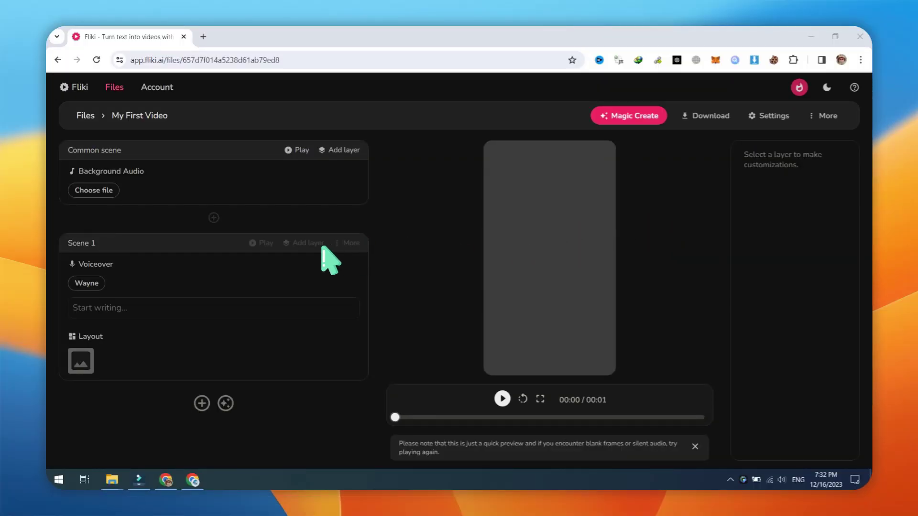
- Filter the Scene 1 voices to male, keep the Wayne voice, and apply it to all voiceovers
left_click(87, 285)
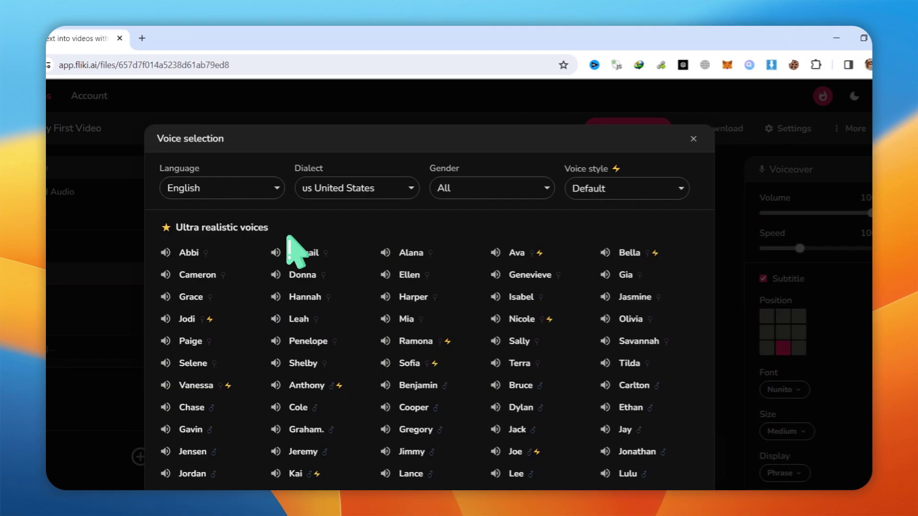
left_click(492, 188)
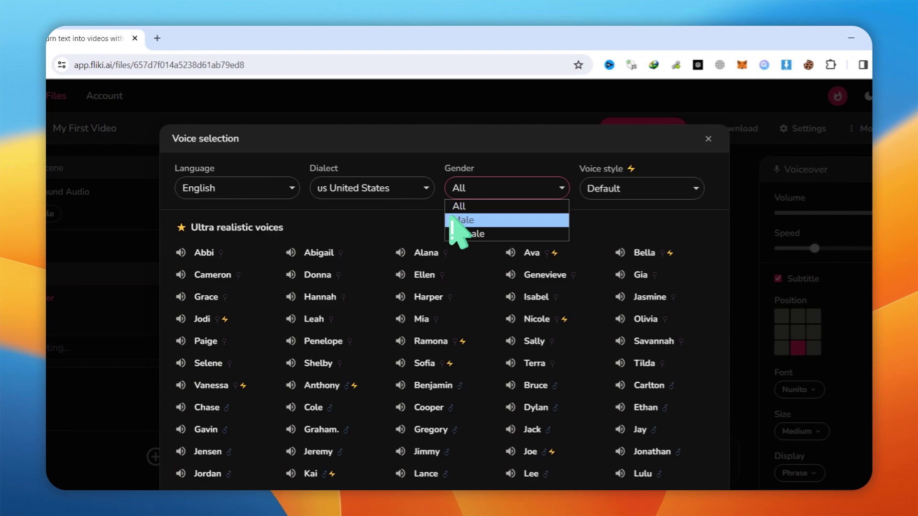
left_click(457, 220)
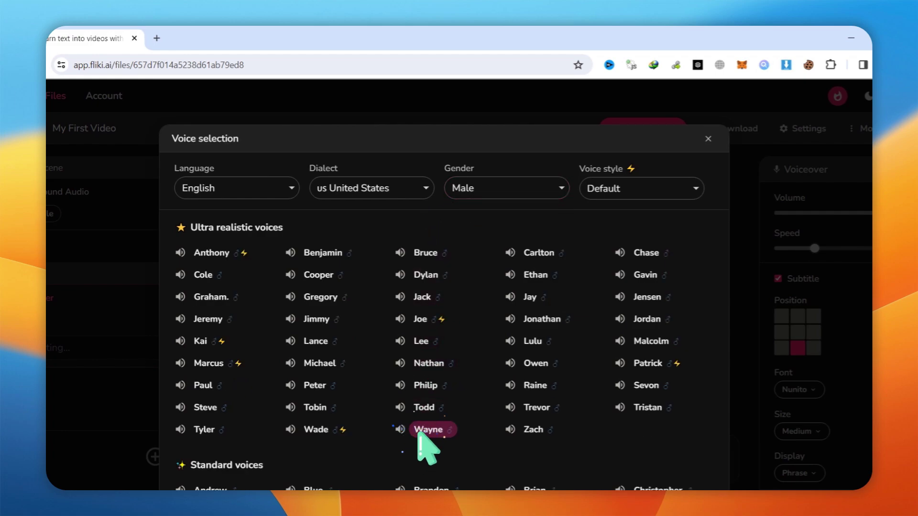
scroll(419, 432, "down", 4)
left_click(361, 441)
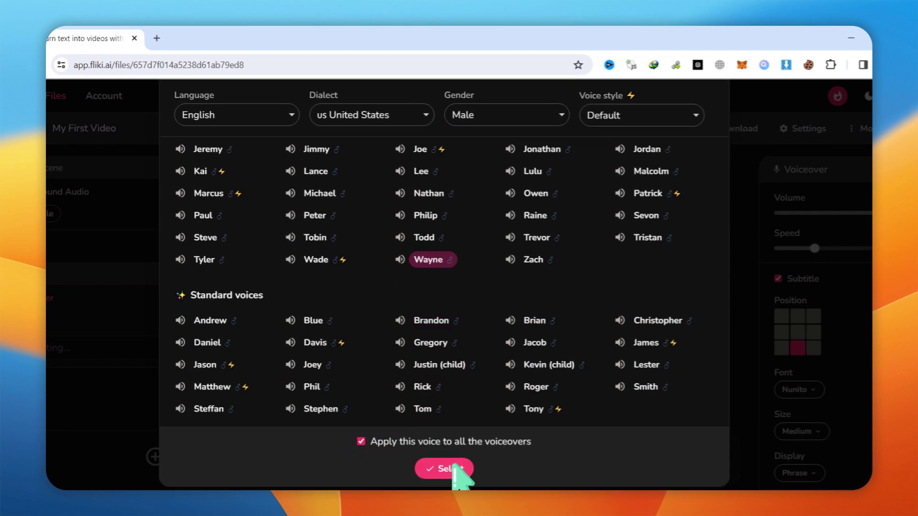
left_click(444, 469)
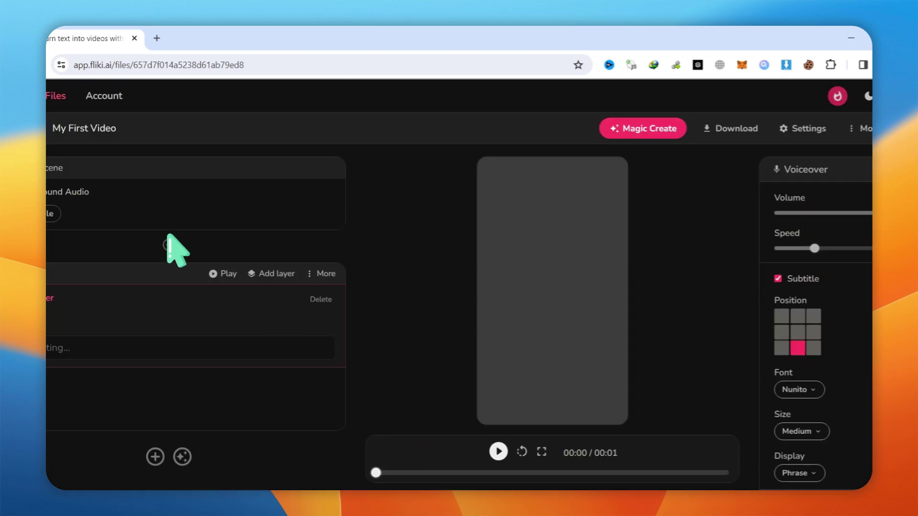
- Search the stock music for "epic", preview Road To The Adventure, and use it as background audio
left_click(47, 216)
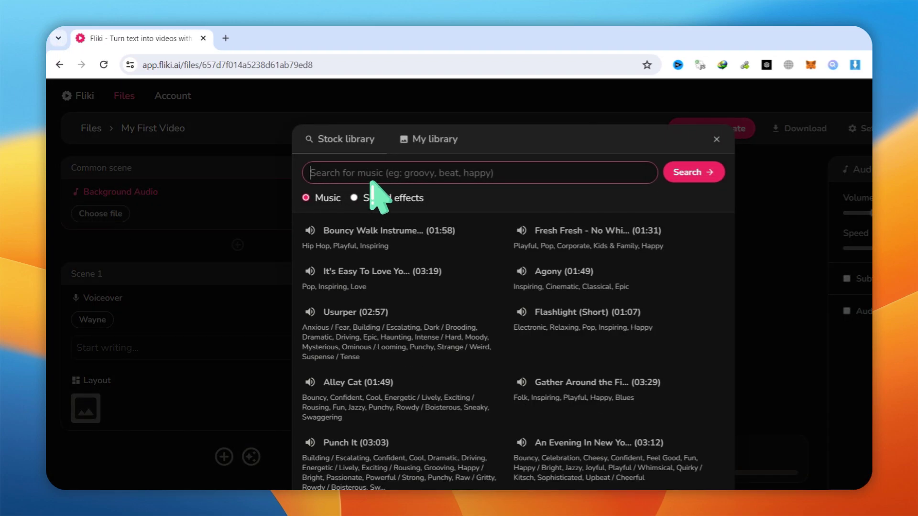
type("epic")
key("Return")
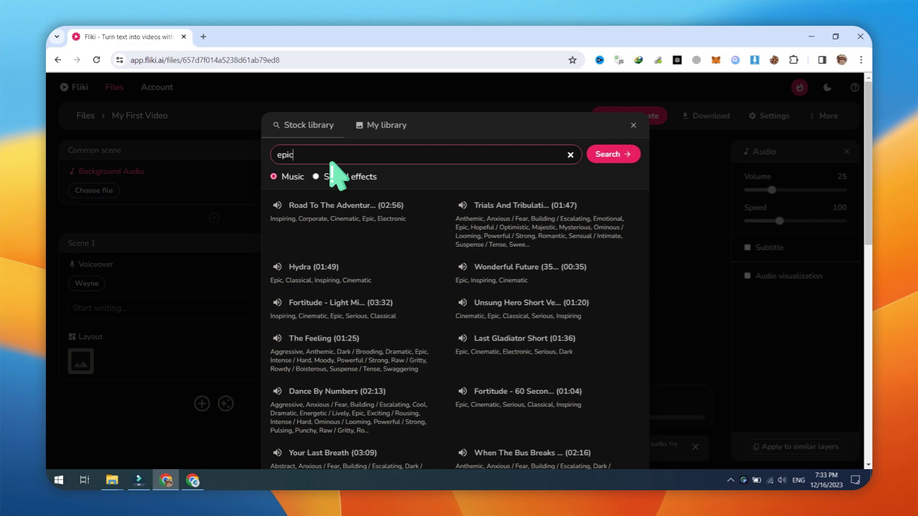
left_click(309, 231)
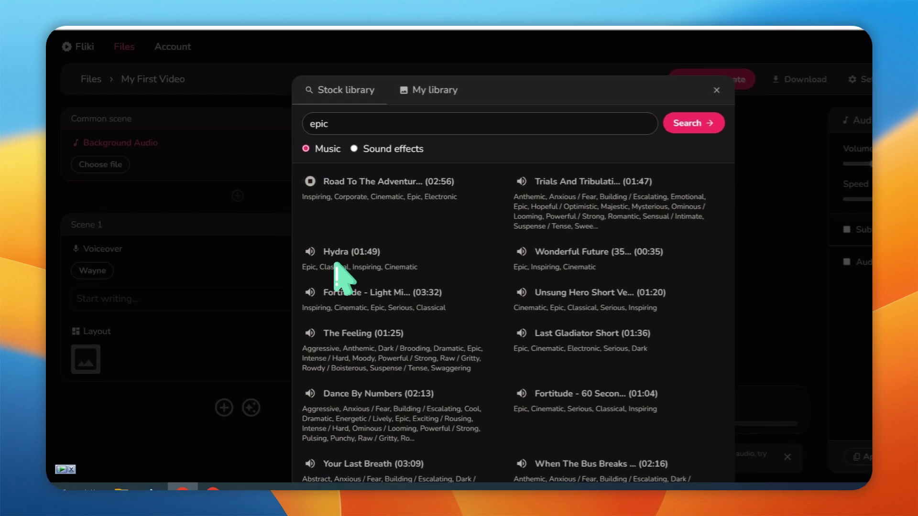
left_click(374, 188)
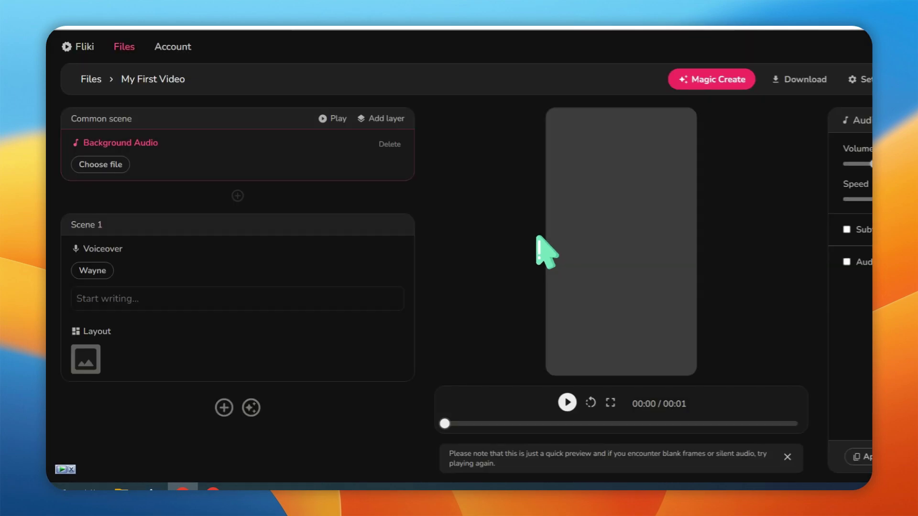
- Set the background audio volume to 15 and apply the setting to all audio layers in the file
left_click(277, 165)
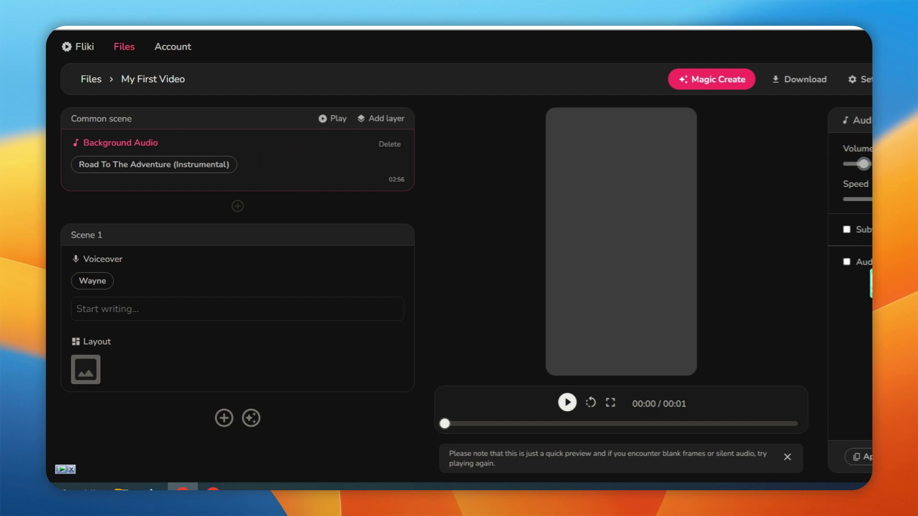
left_click(766, 449)
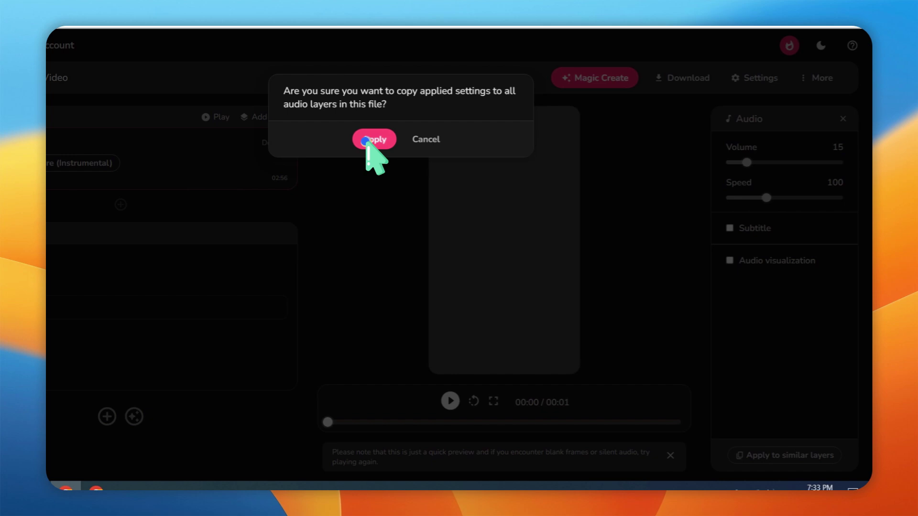
left_click(372, 136)
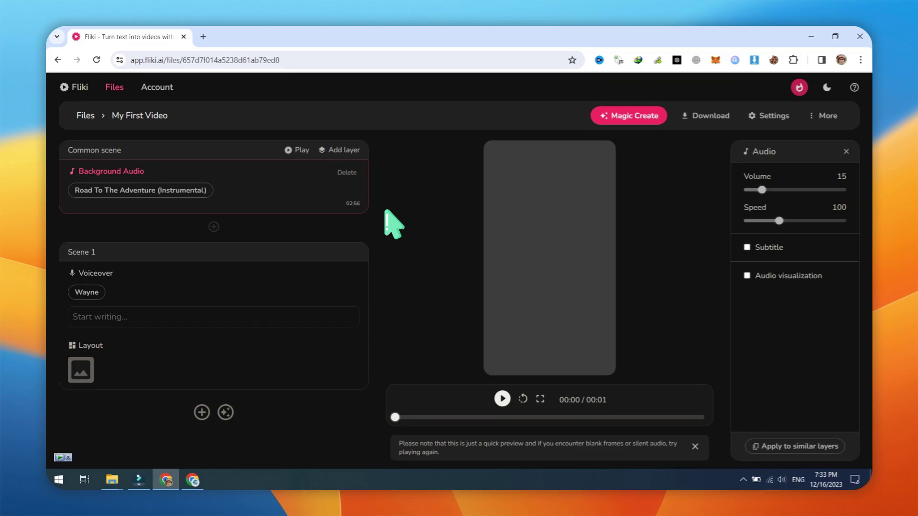
- Start a Magic Create from an idea, with the prompt "CRAZY WAY AMAZONS OF THEMYSCIRA REPRODUCE"
left_click(645, 119)
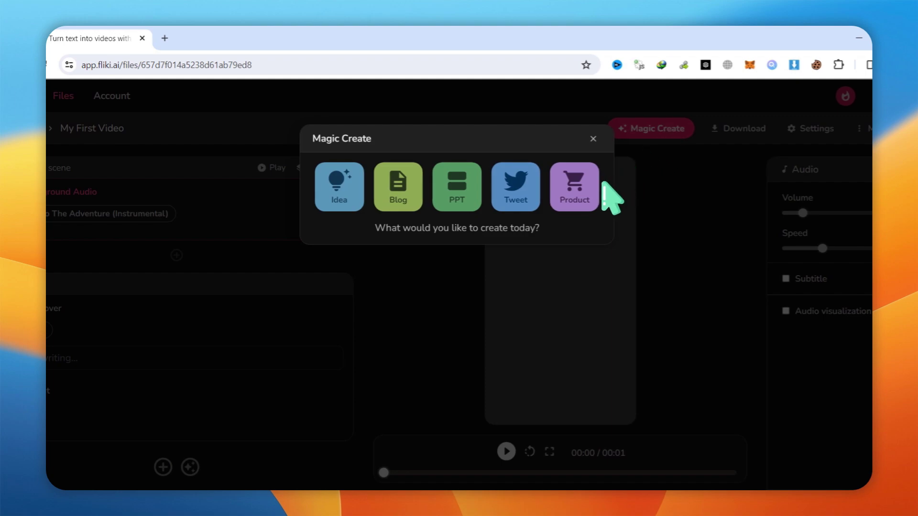
left_click(339, 187)
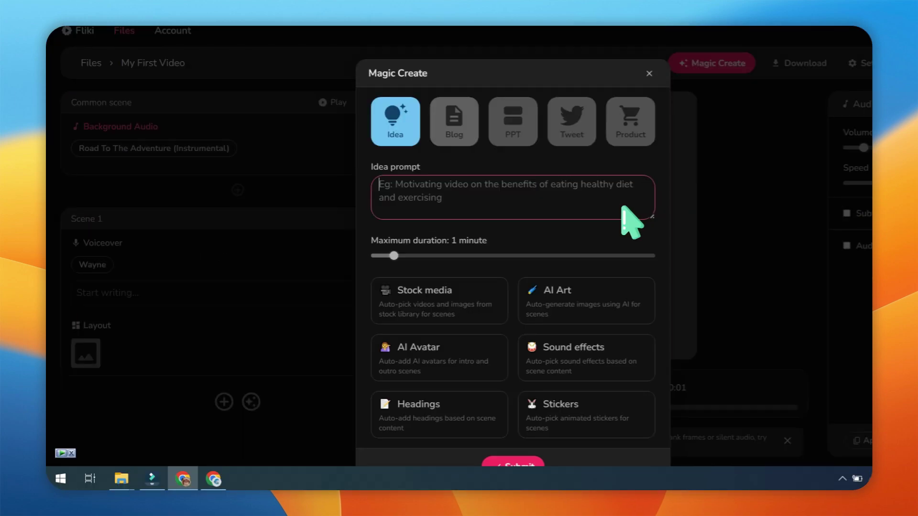
type("CRAZY WAY AMAZONS OF THEMYSCIRA REPRODUCE")
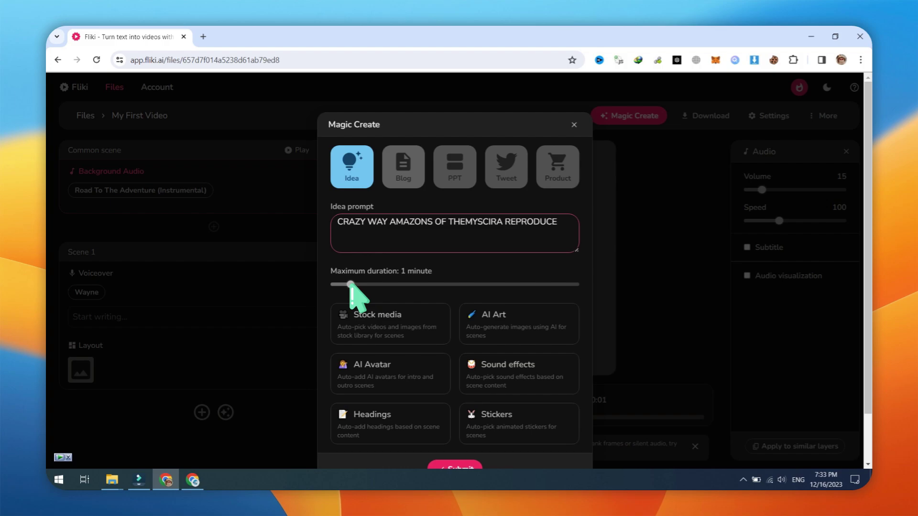
- Enable AI Art for the generated scenes and choose the Anime style
scroll(466, 282, "down", 1)
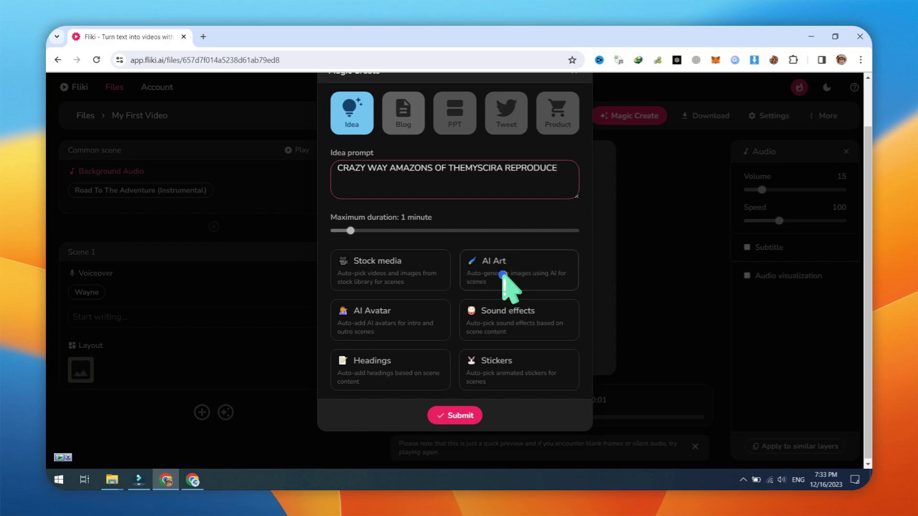
left_click(502, 275)
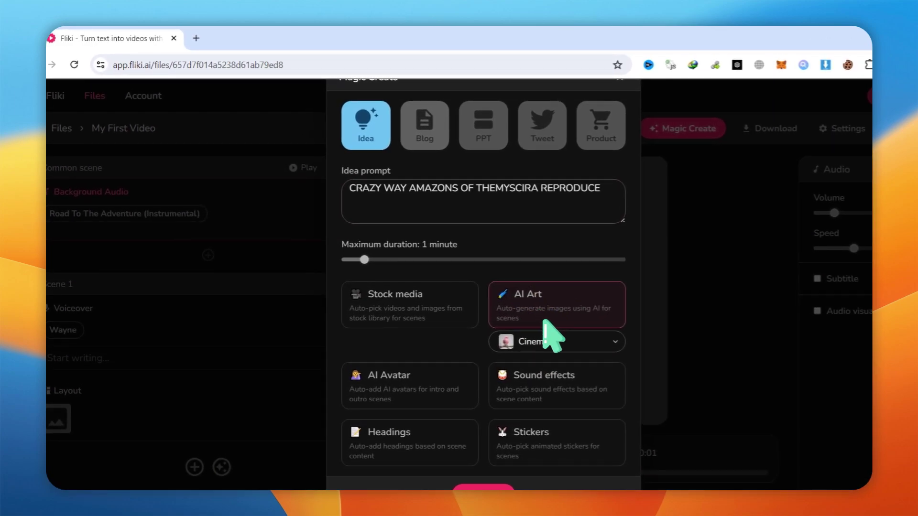
left_click(550, 342)
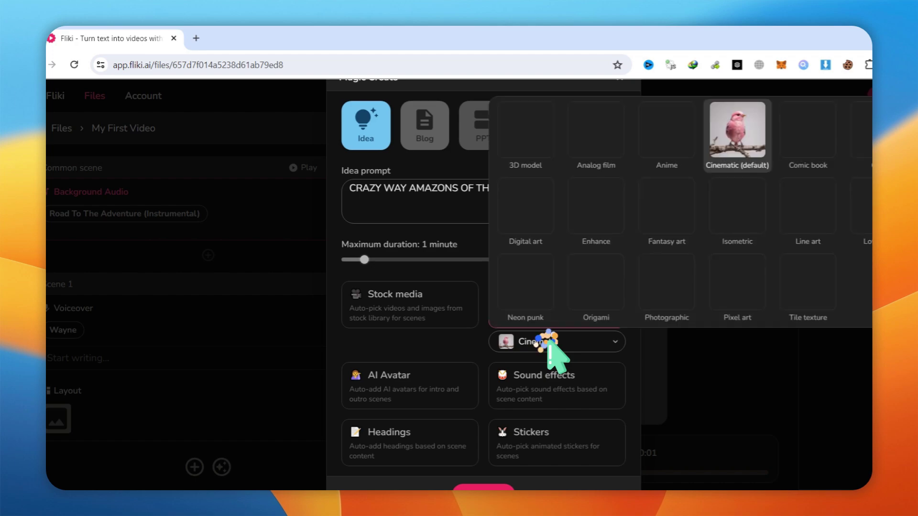
left_click(670, 136)
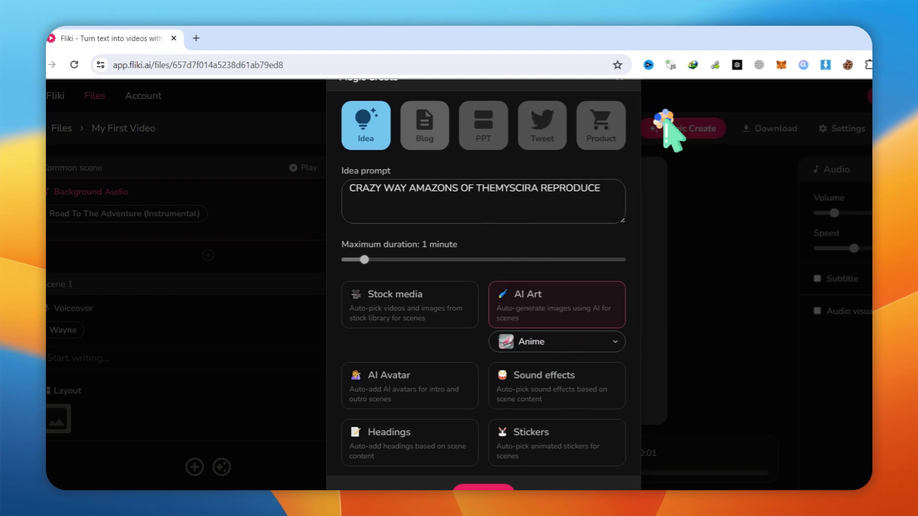
- Enable automatic sound effects for the scenes and submit the Magic Create request
scroll(497, 306, "down", 1)
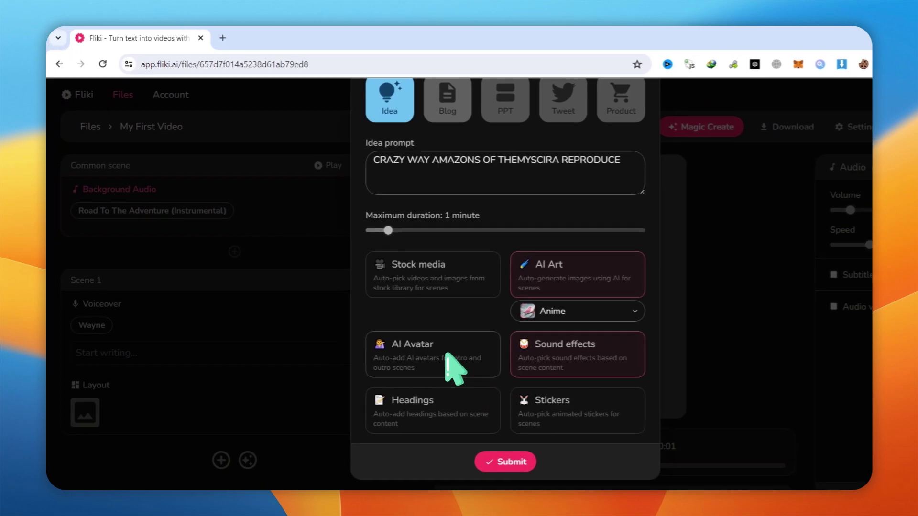
left_click(483, 468)
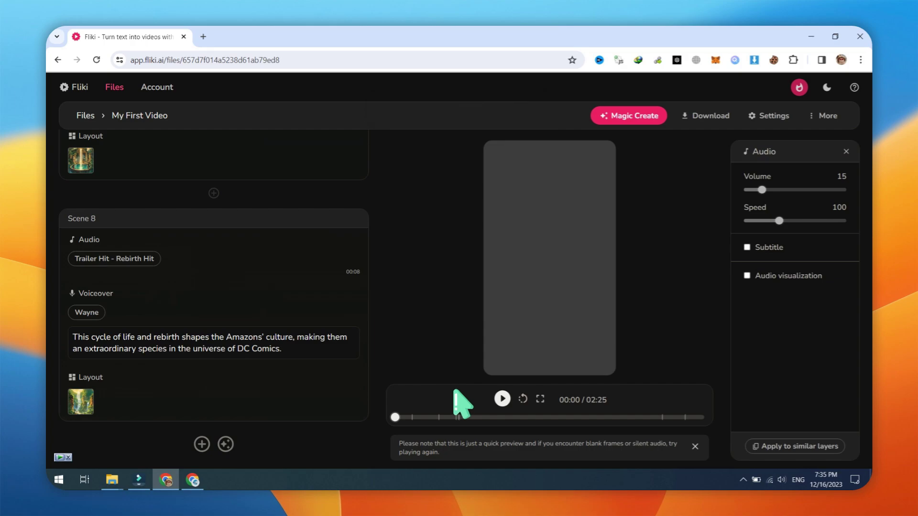
- Centre the Scene 1 voiceover subtitle, set its font to Bangers and its display to Word
left_click(208, 317)
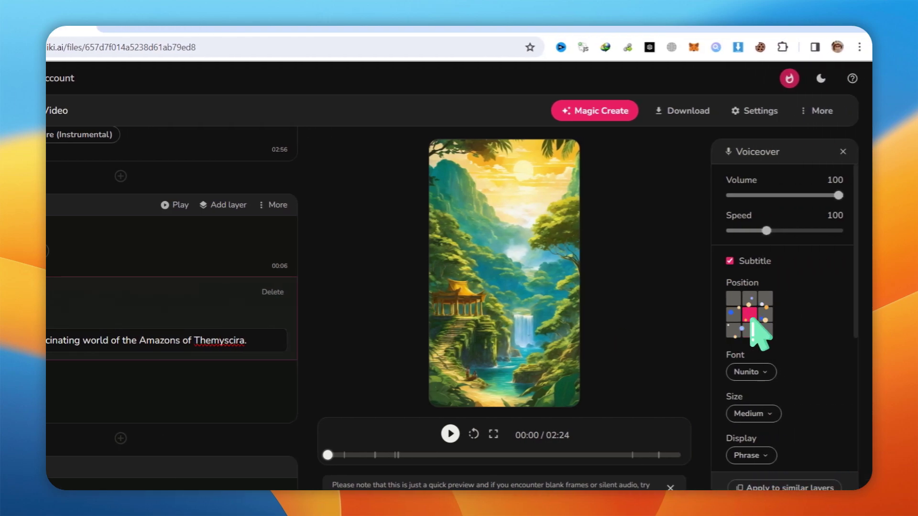
left_click(750, 371)
left_click(760, 164)
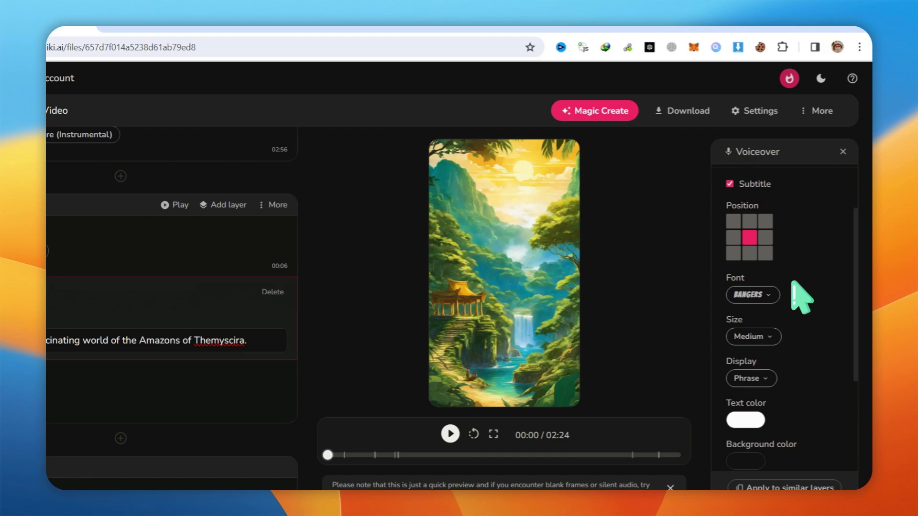
scroll(793, 287, "down", 1)
left_click(761, 334)
left_click(738, 311)
- Set the subtitle text color to golden yellow and apply the voiceover settings to all similar layers
left_click(754, 375)
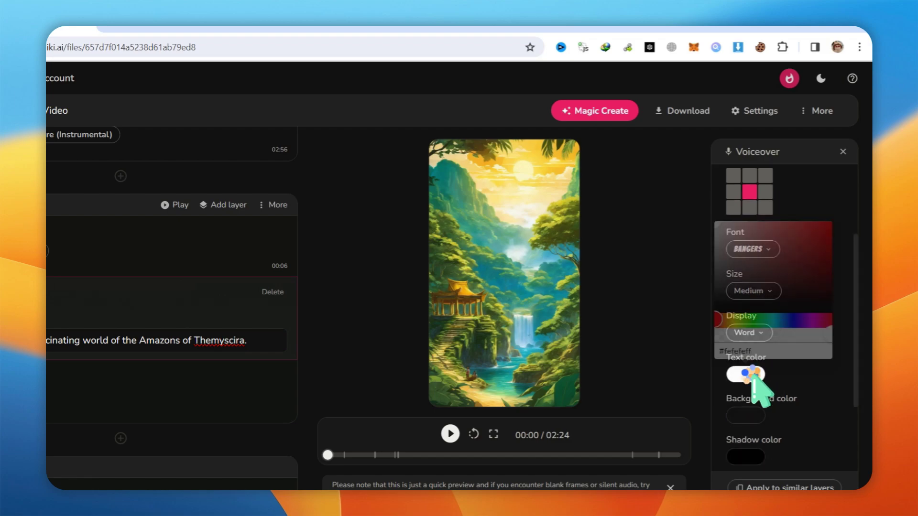
left_click(826, 228)
left_click(735, 319)
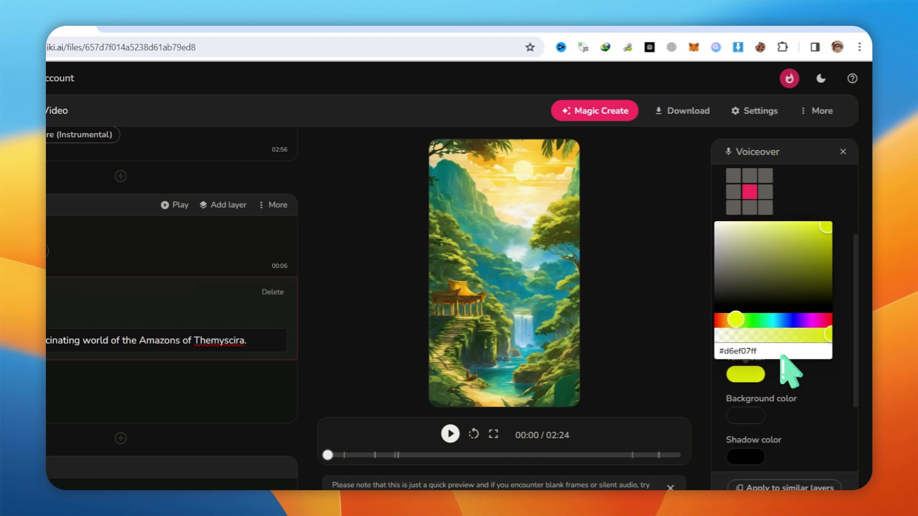
left_click(731, 320)
left_click(807, 421)
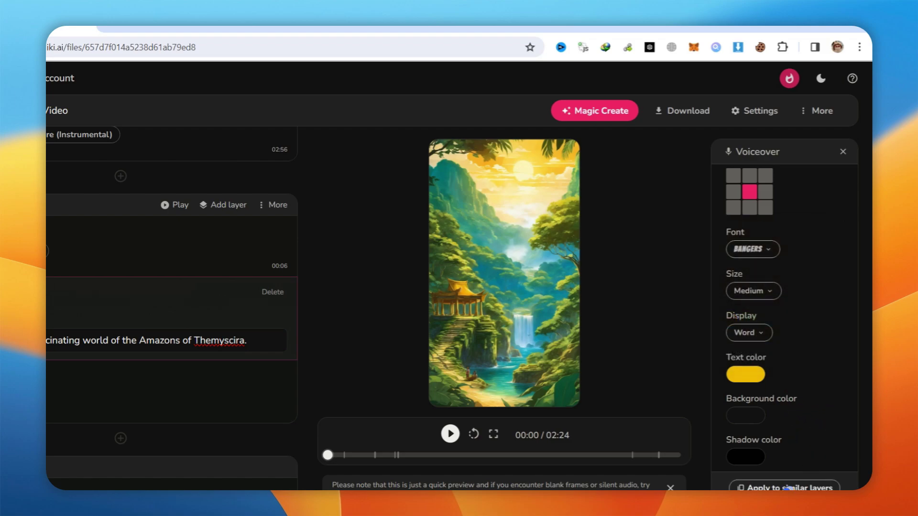
left_click(788, 488)
left_click(374, 173)
- Play the video preview to check the scenes and their styled subtitles
scroll(287, 239, "up", 1)
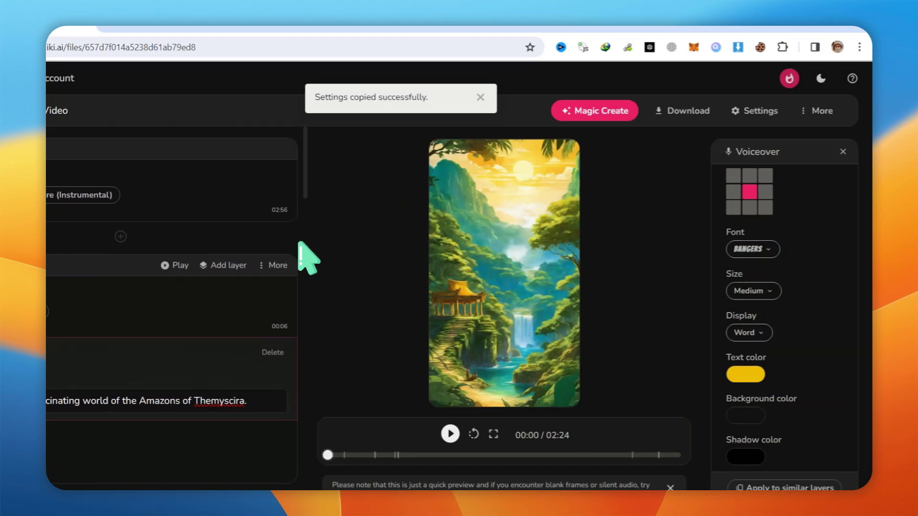
scroll(306, 256, "down", 10)
key("space")
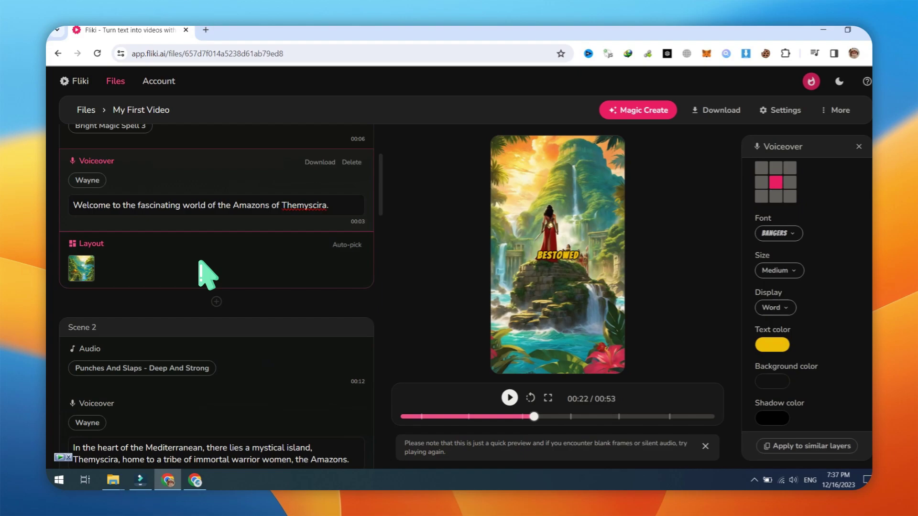
- Replace the Scene 1 layout image with AI art generated in the Cinematic style from the instructions "wonder woman"
left_click(82, 268)
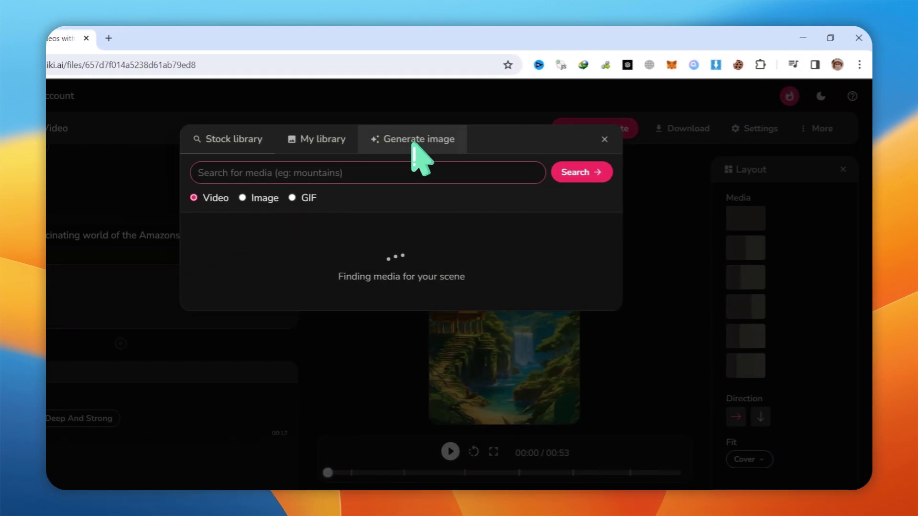
left_click(414, 146)
left_click(381, 191)
type("wonder woman")
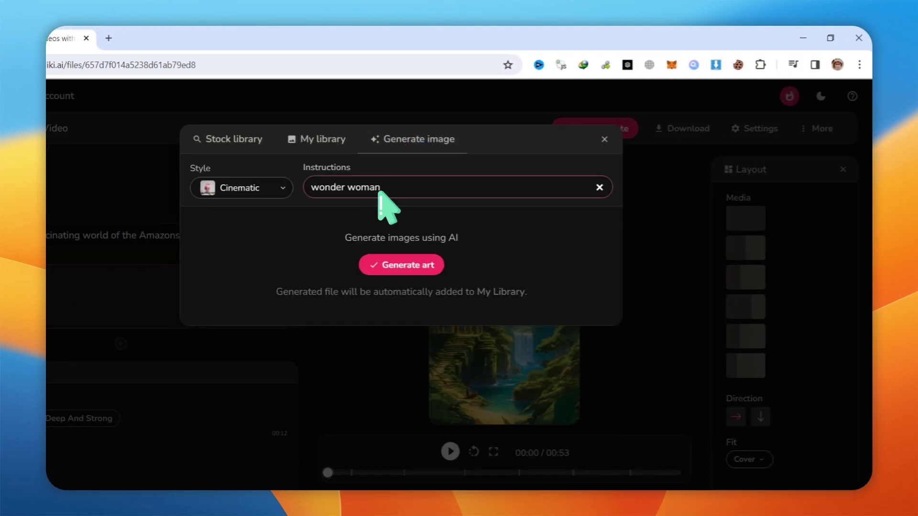
key("Return")
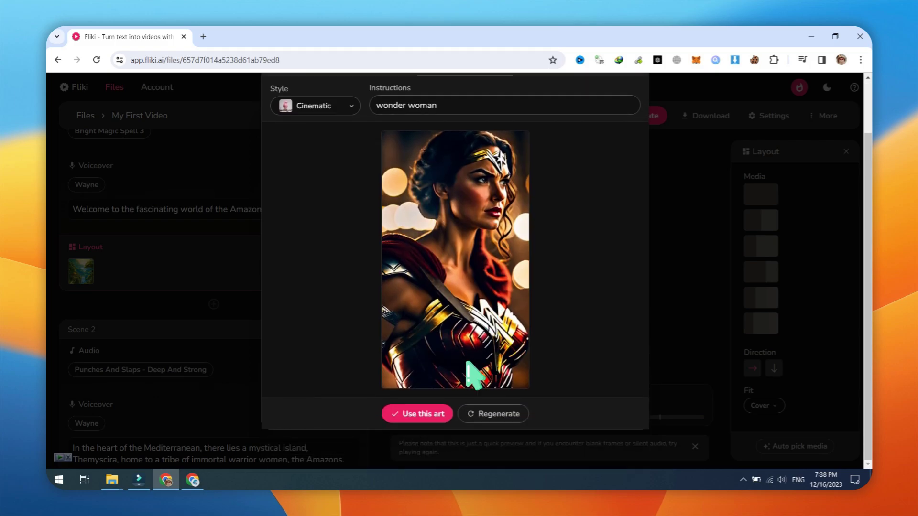
left_click(423, 414)
- Export the finished video and download the exported file
scroll(352, 358, "down", 4)
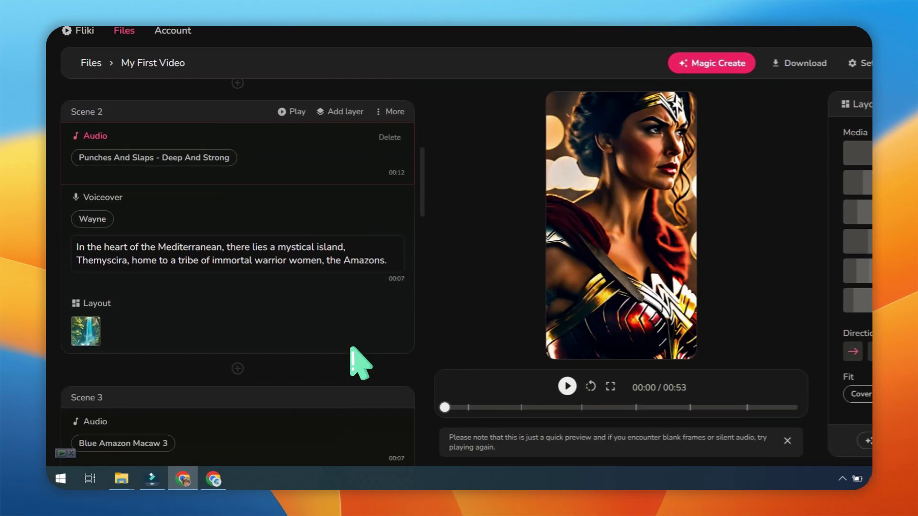
scroll(356, 361, "down", 5)
scroll(335, 344, "up", 15)
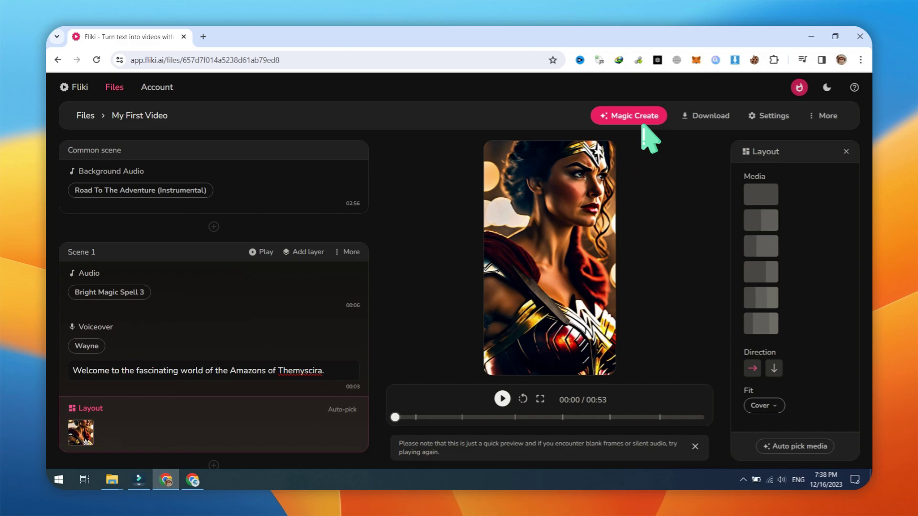
left_click(697, 117)
left_click(446, 196)
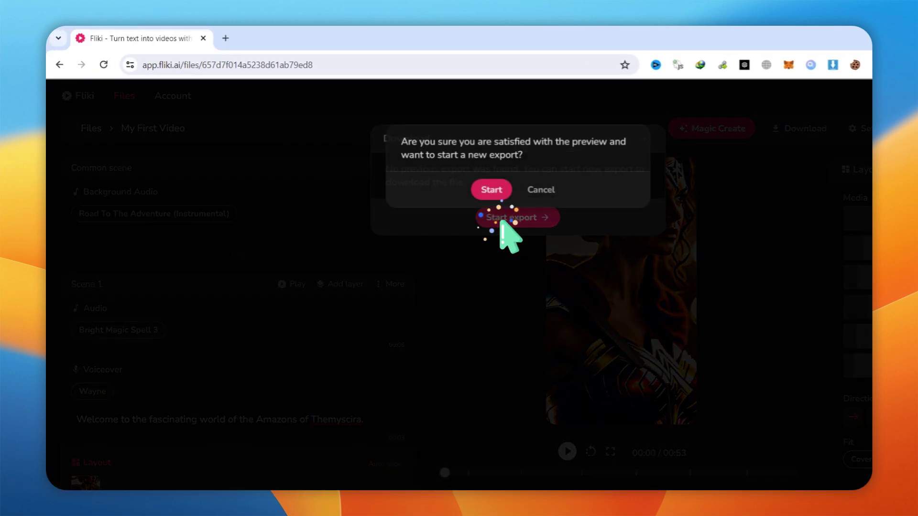
left_click(491, 189)
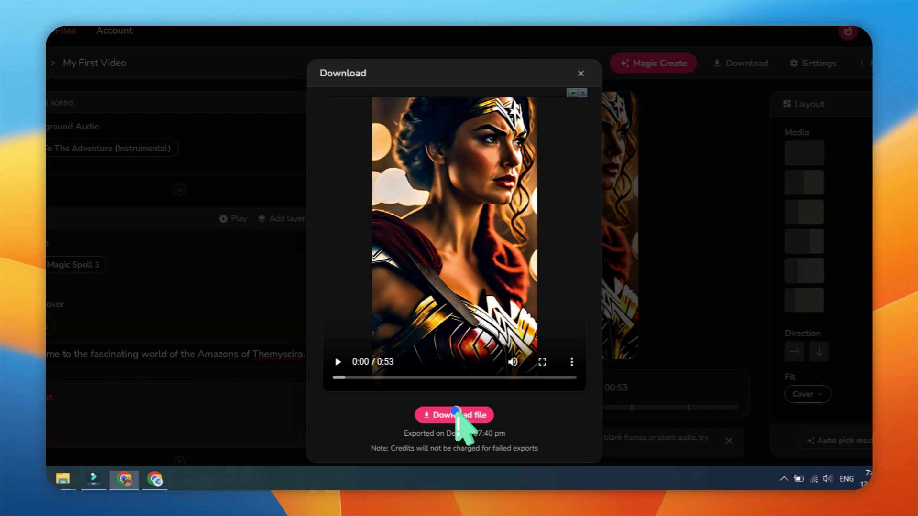
left_click(458, 415)
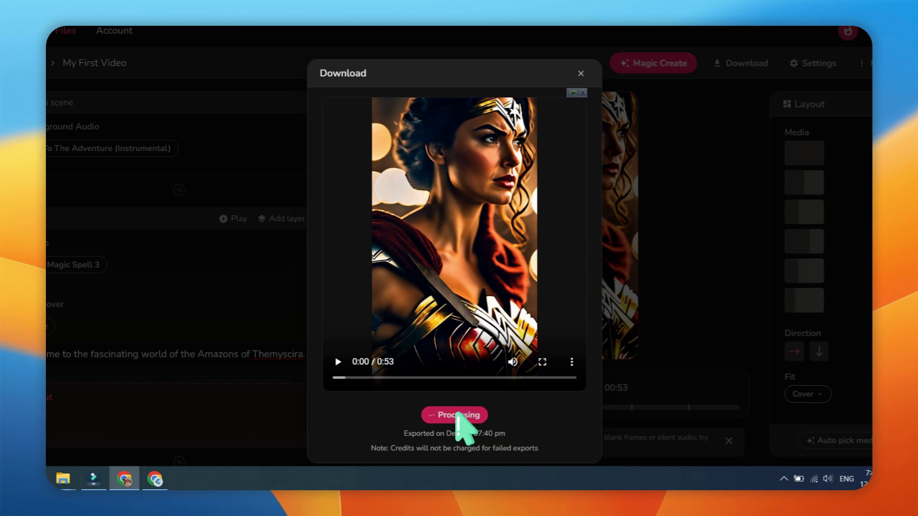